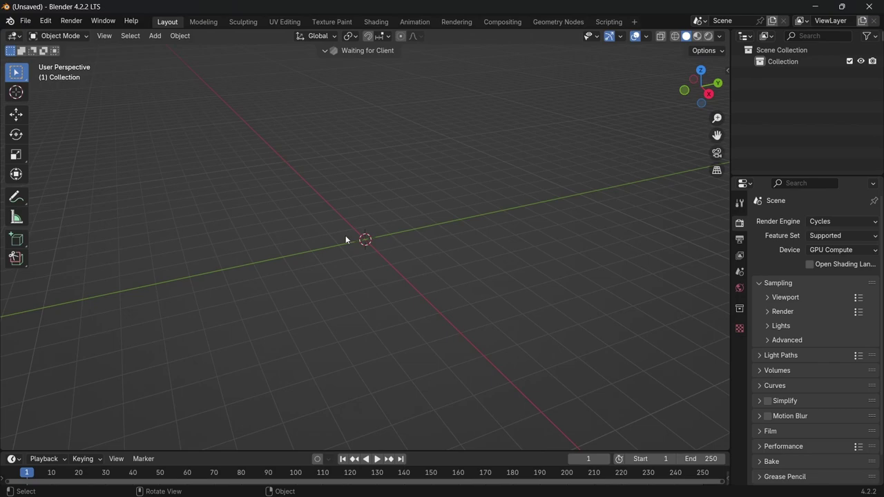
Step: Orbit the empty scene, then switch to orthographic Front view with Numpad 5 and Numpad 1
middle_drag(346, 238, 381, 199)
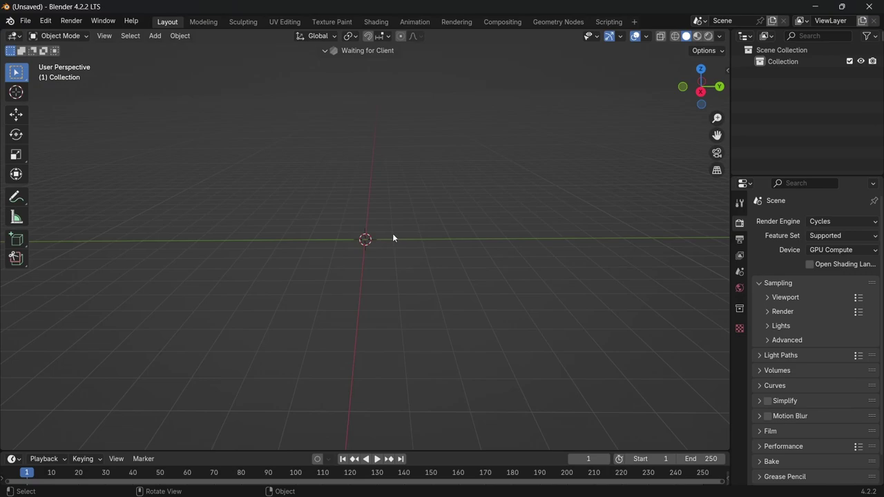
key(KP_5)
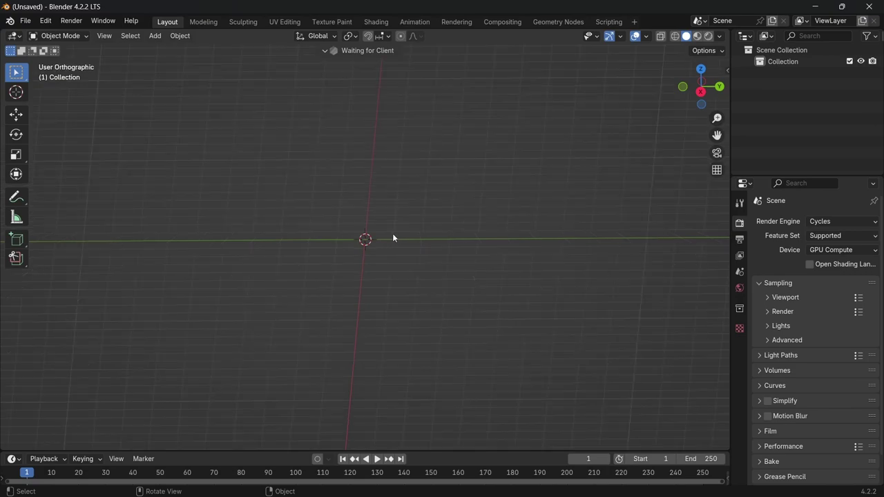
key(KP_1)
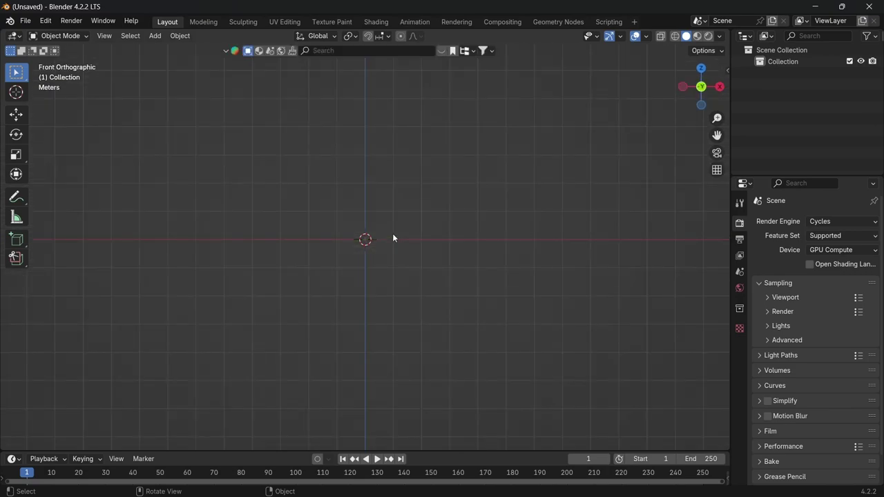
Step: Add a mesh plane to the scene
key(shift+a)
mouse_move(335, 263)
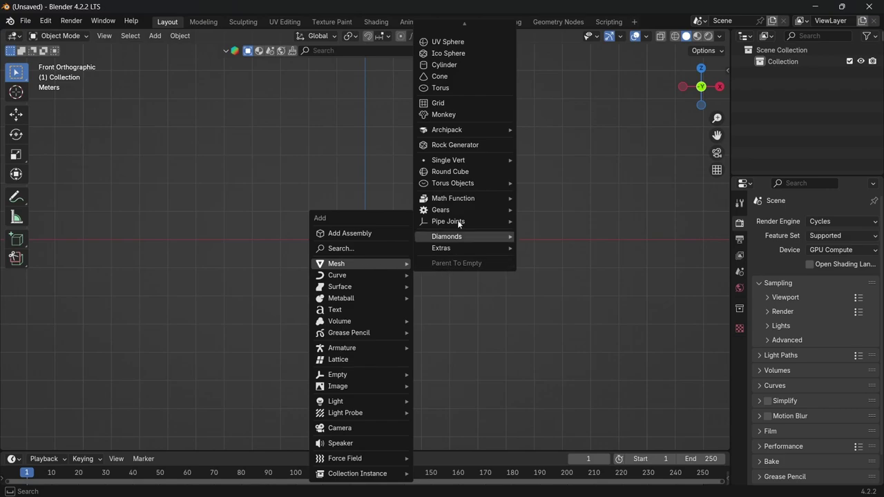
click(454, 29)
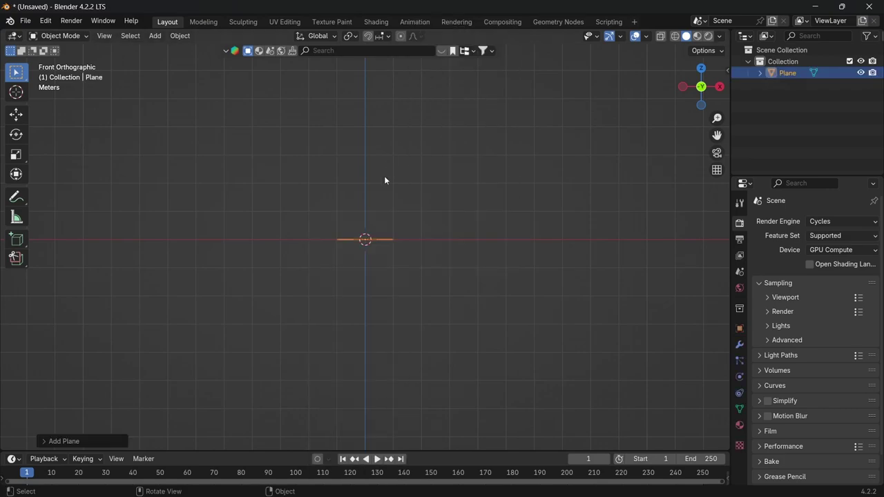
Step: Rotate the plane's geometry 90° about X in Edit Mode, return to Object Mode, and zoom in
key(Tab)
text(r)
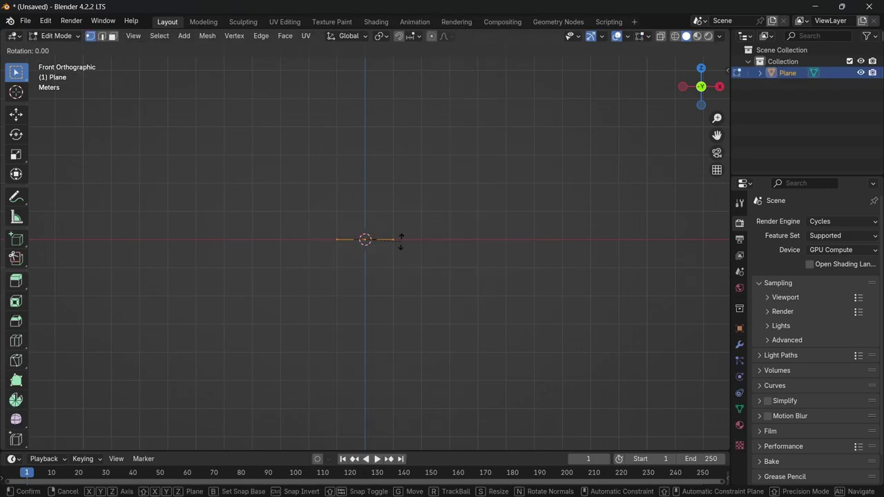
text(x90)
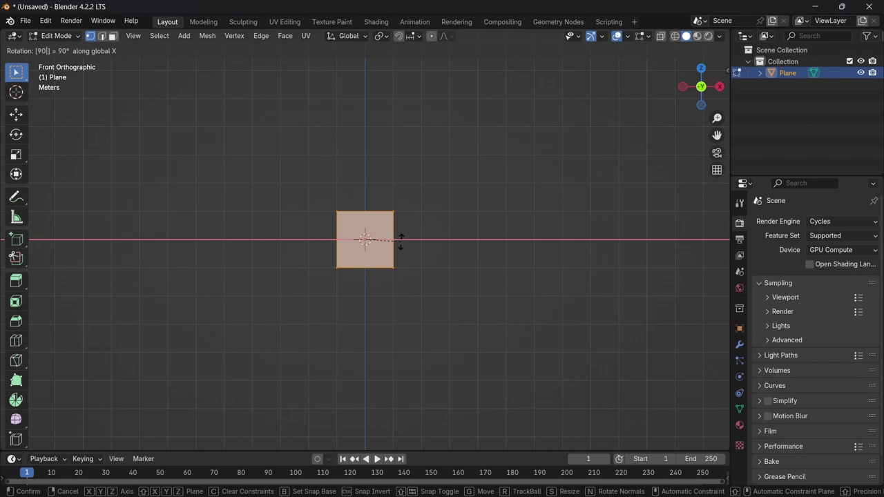
key(Return)
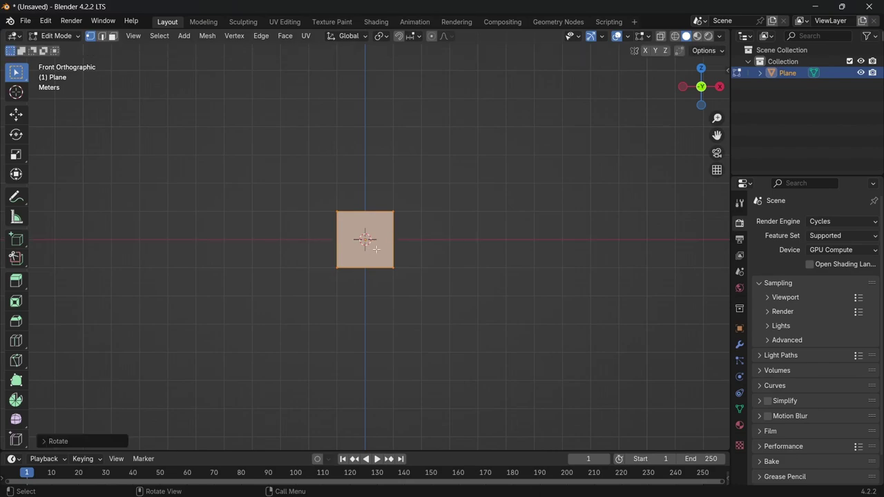
key(Tab)
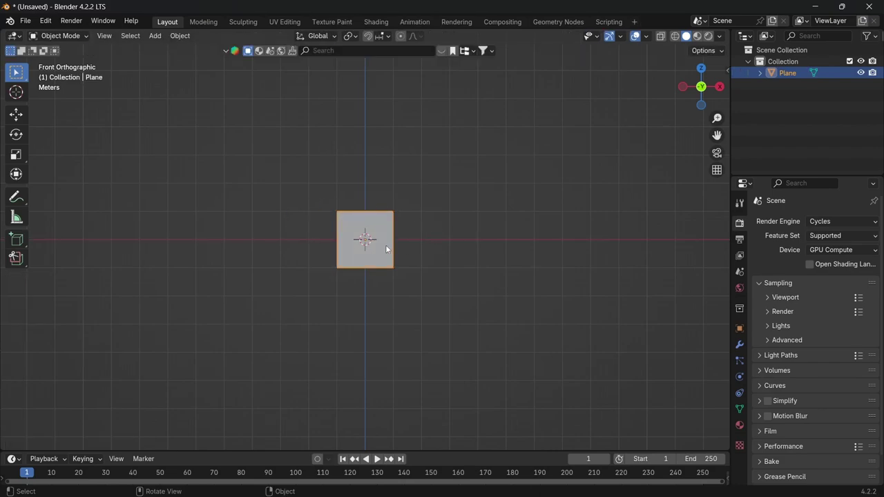
scroll(411, 245, up, 5)
Step: Split the viewport and make the right area a Shader Editor with its sidebar hidden
drag(728, 35, 505, 43)
click(515, 37)
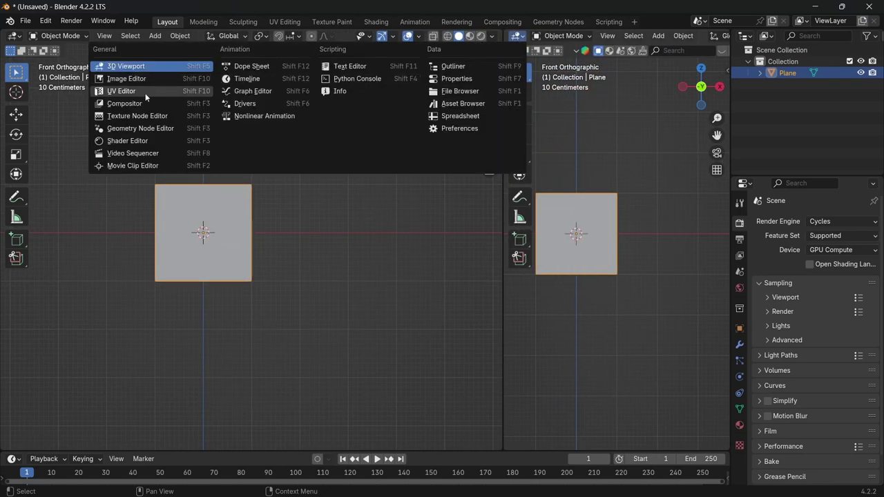
click(114, 143)
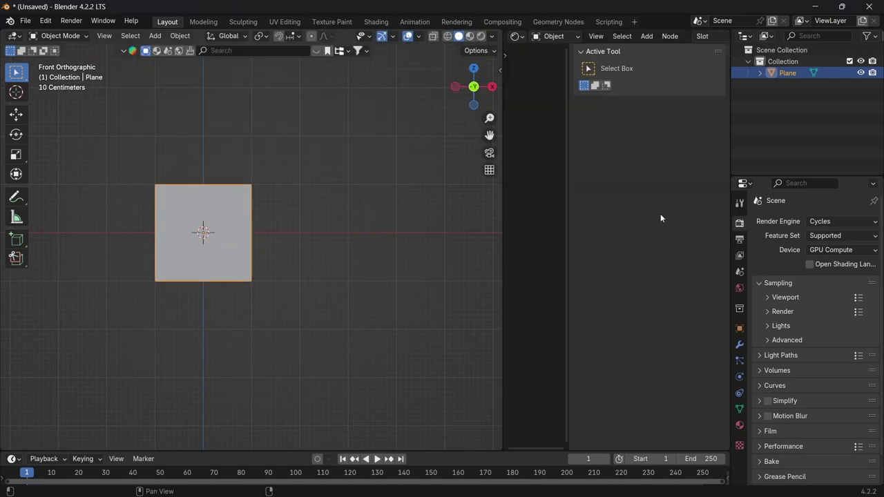
key(n)
Step: Create a new material for the plane in Material Properties
click(739, 425)
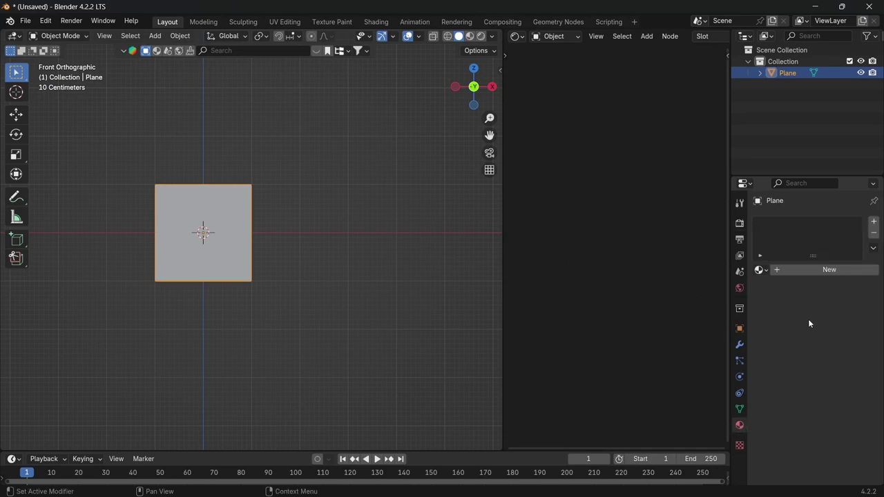
click(832, 269)
middle_drag(560, 209, 667, 207)
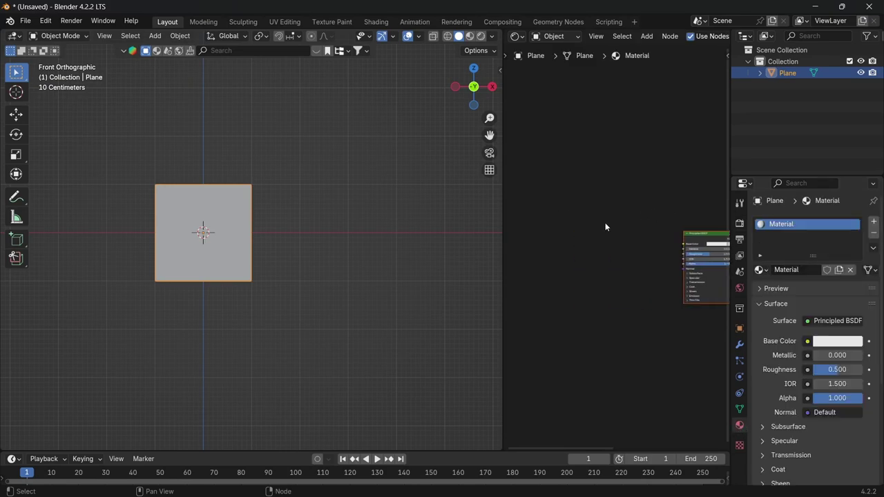
Step: Search 'texture' and place a Texture Coordinate node beside the Principled BSDF
key(shift+a)
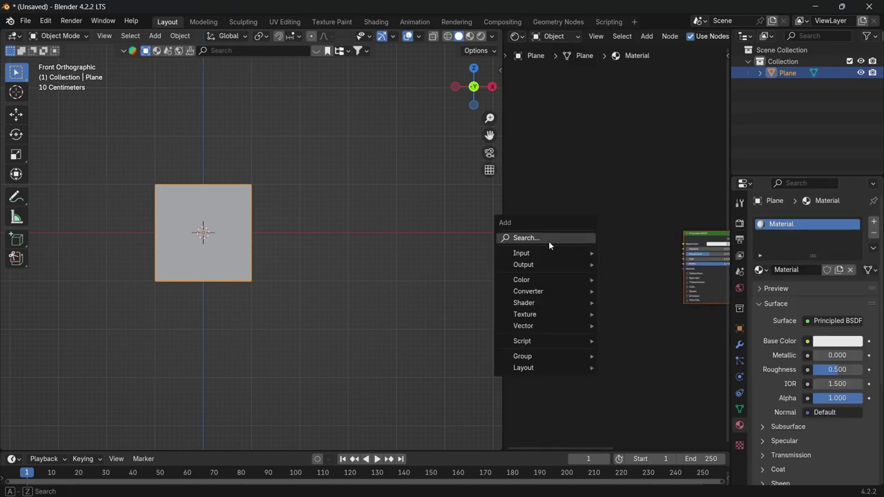
click(549, 242)
text(texture)
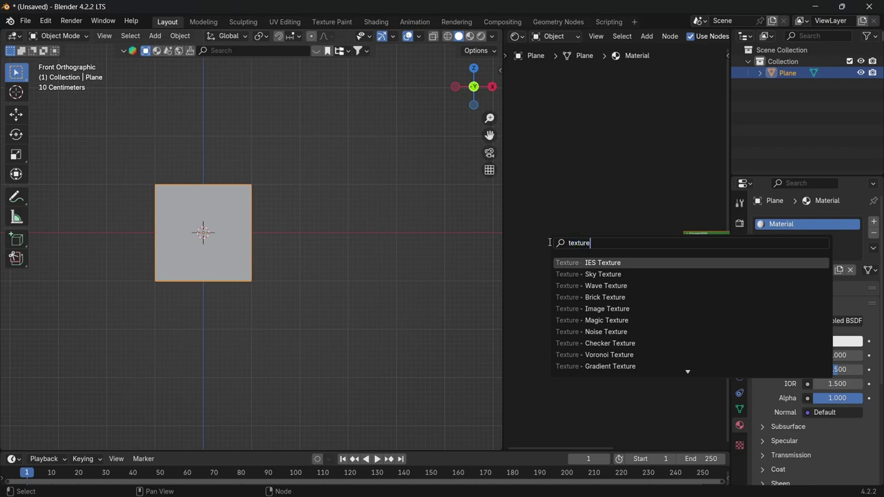
key(Return)
click(572, 253)
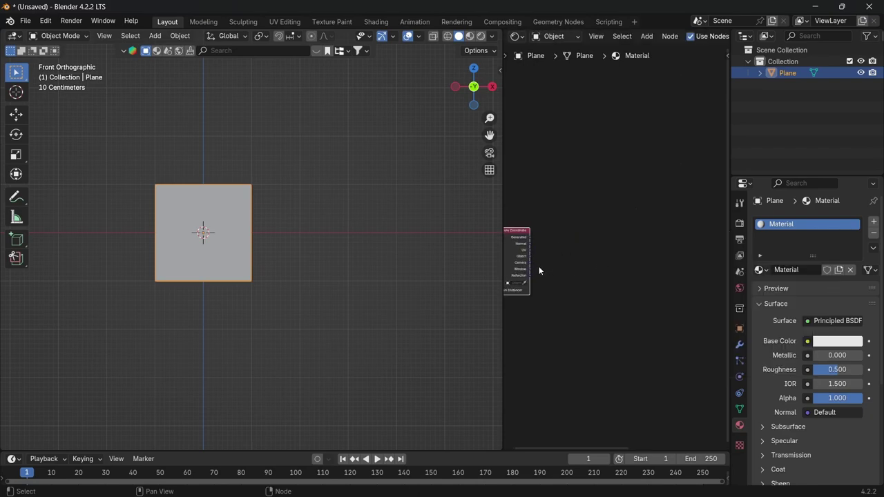
scroll(536, 262, up, 2)
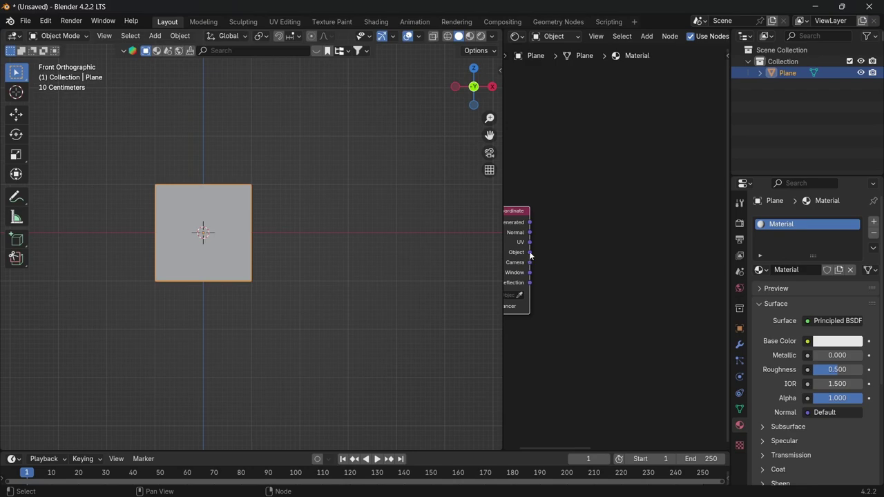
drag(530, 252, 632, 160)
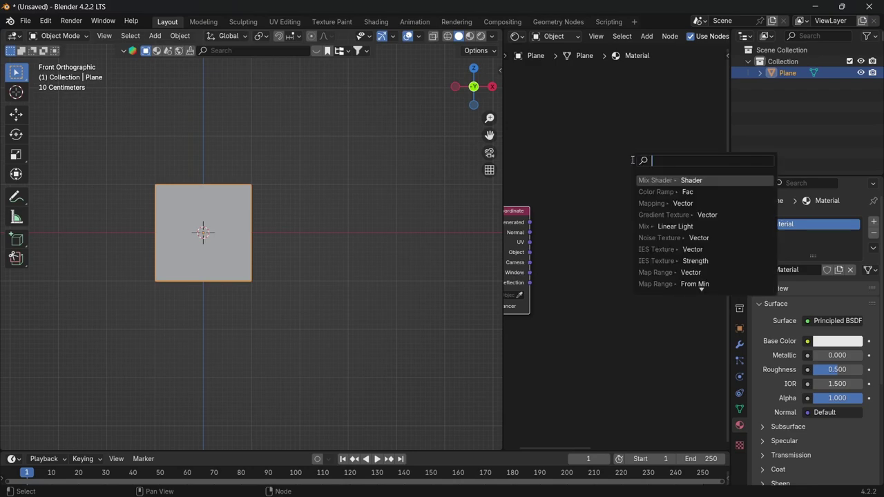
Step: Add two Noise Texture nodes, both fed by the Object coordinates
text(noise)
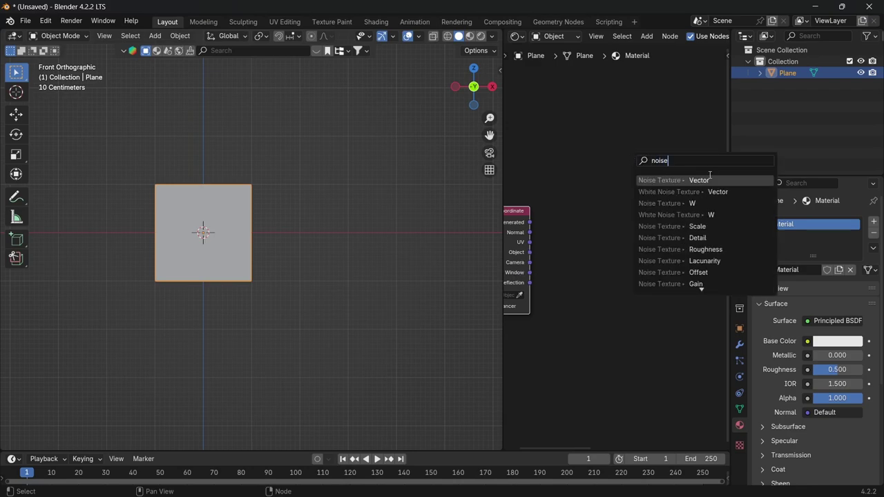
click(716, 180)
click(682, 90)
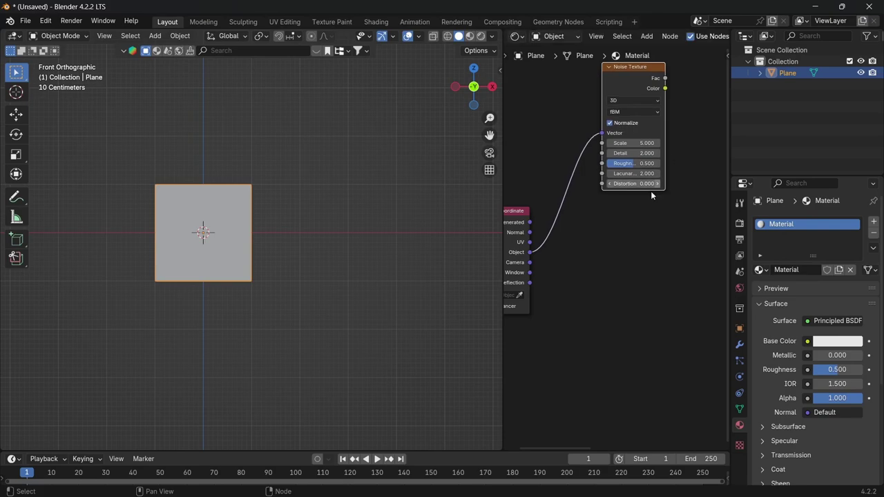
key(shift+d)
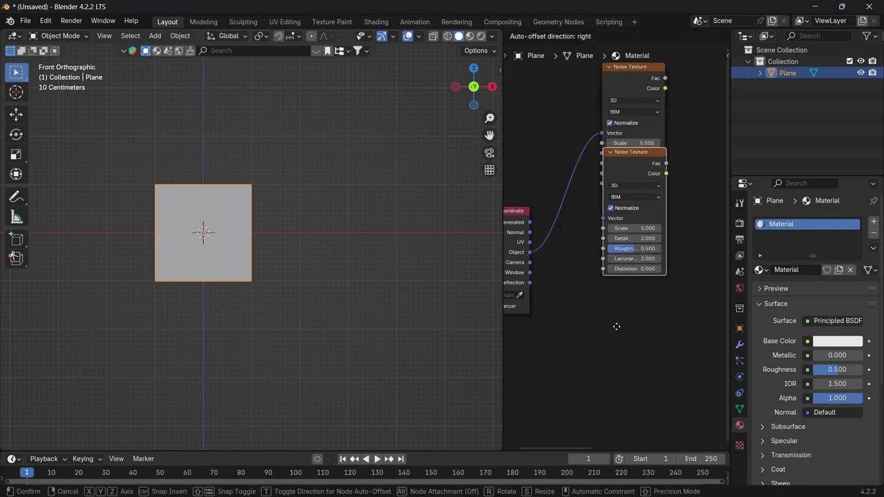
click(617, 373)
drag(530, 252, 602, 266)
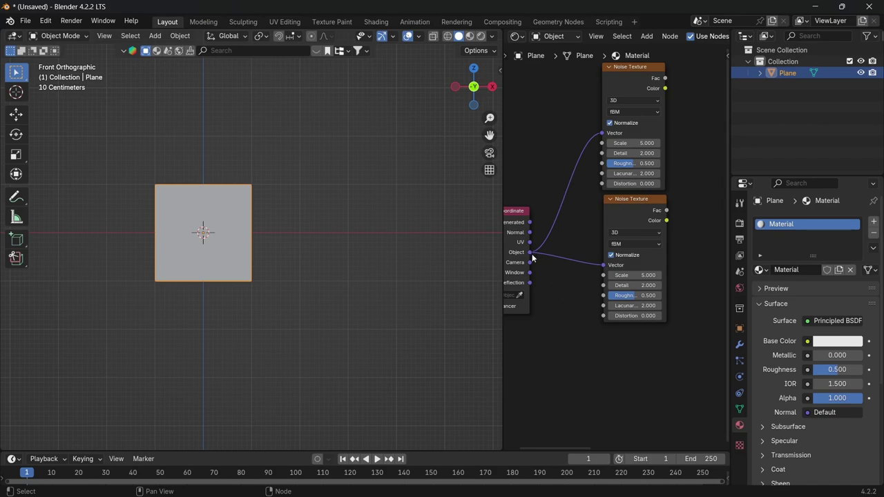
Step: Add a Mapping node fed by Object coordinates, below the noise nodes
drag(531, 255, 607, 371)
text(mapping)
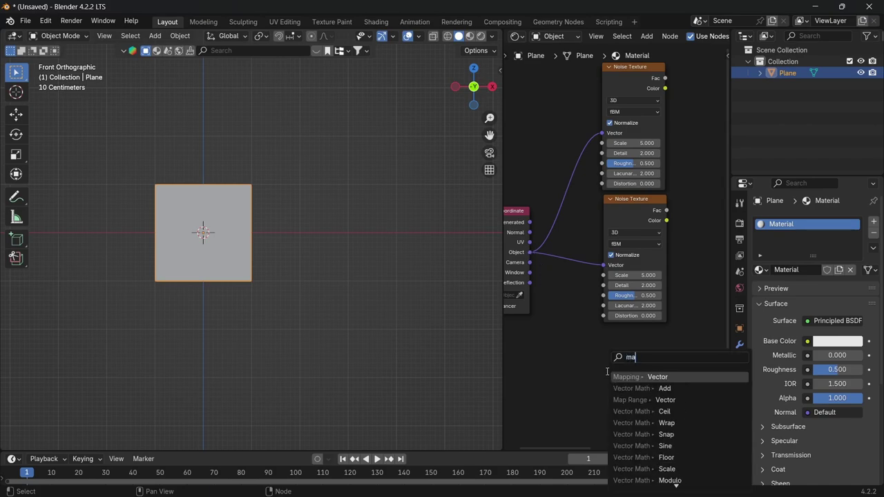
click(665, 377)
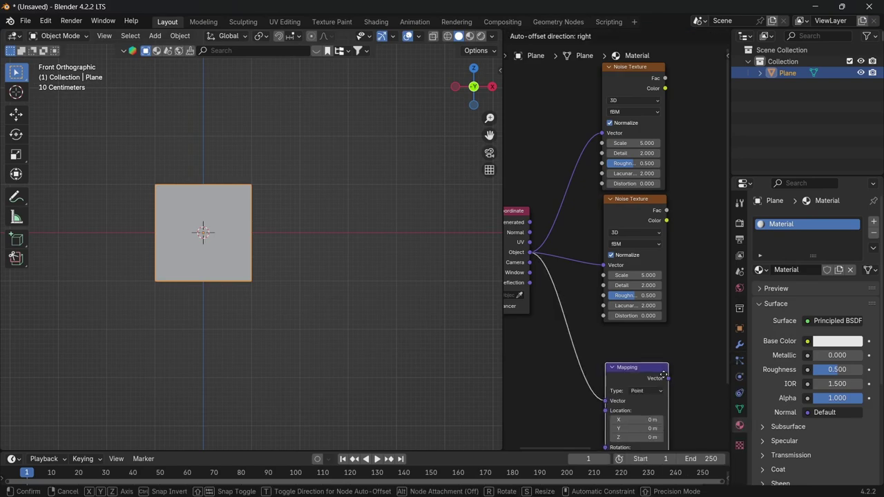
click(696, 385)
middle_drag(695, 385, 658, 372)
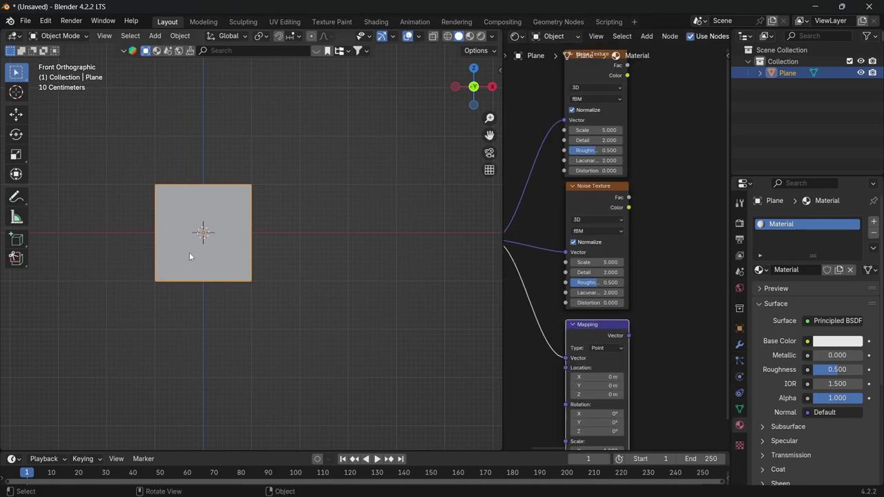
Step: Switch the viewport to Rendered shading to preview the plane
key(z)
click(184, 181)
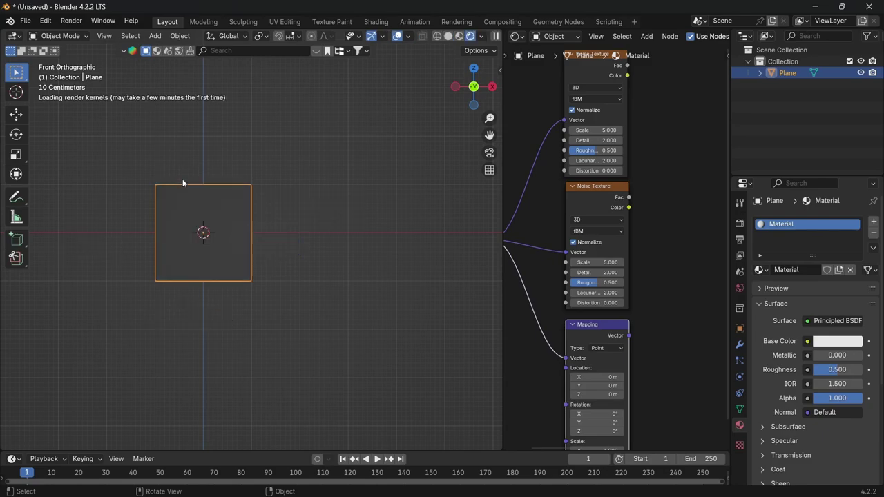
scroll(175, 217, up, 4)
scroll(206, 245, up, 1)
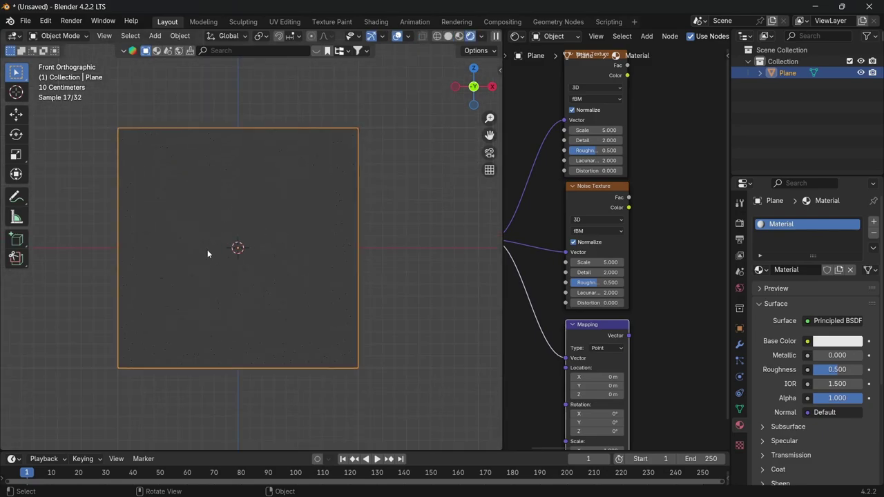
scroll(654, 316, down, 2)
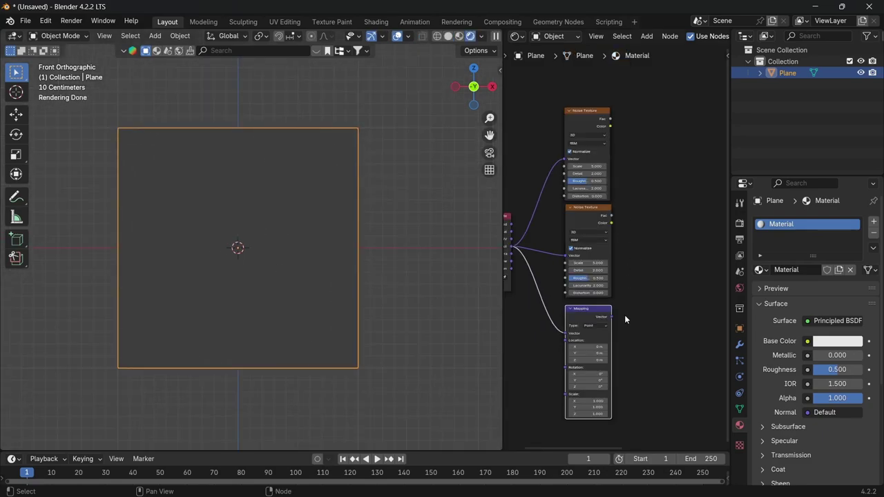
Step: Add a Linear Light mix with the lower noise colour in A and the Mapping vector in B
drag(611, 316, 687, 252)
text(linear)
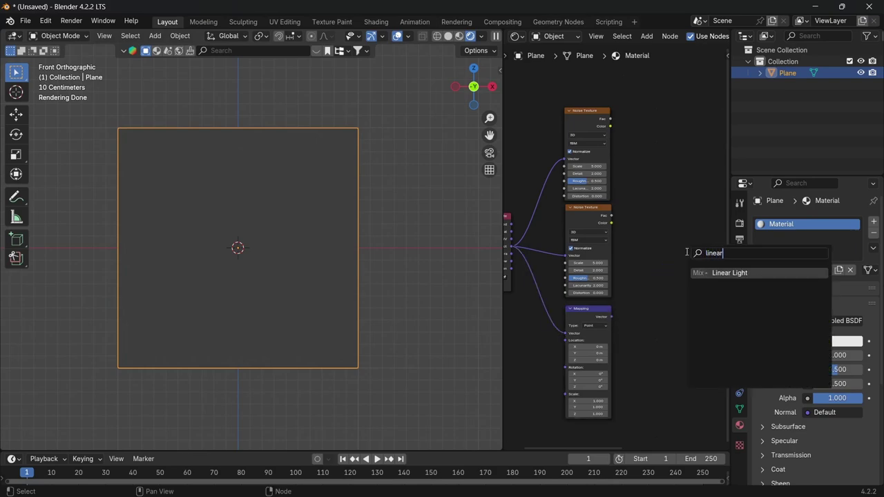
key(Return)
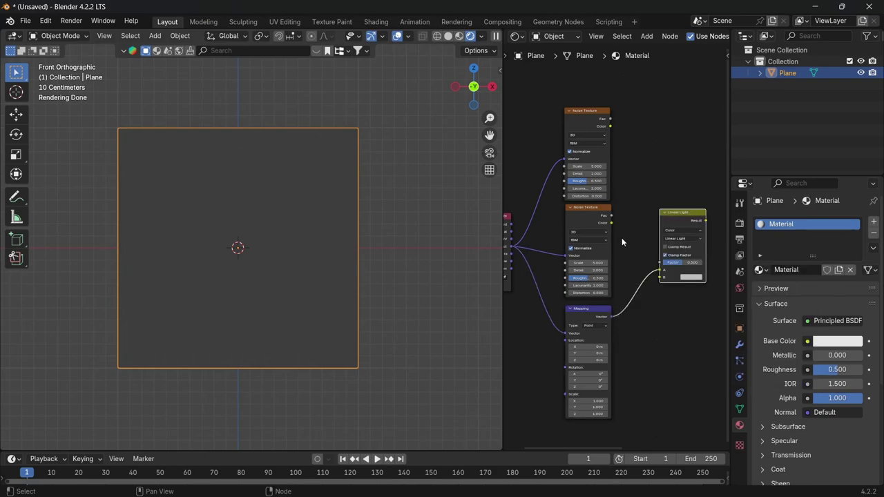
scroll(600, 225, up, 1)
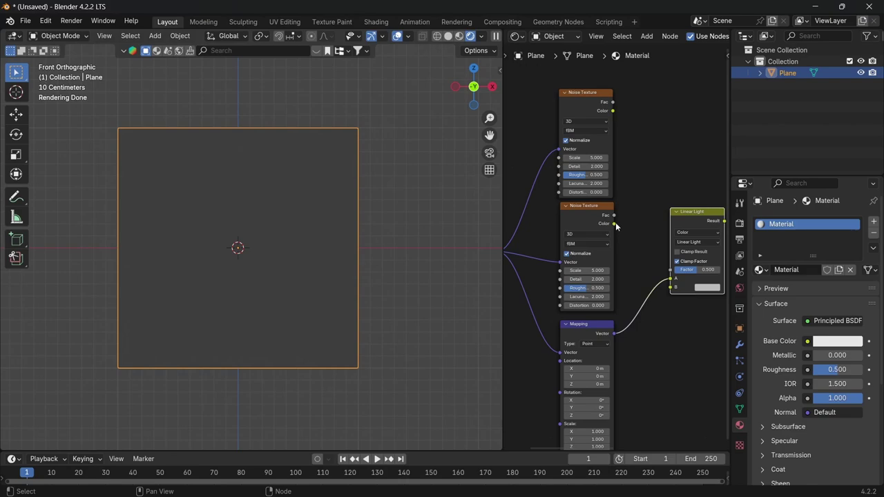
drag(613, 224, 669, 278)
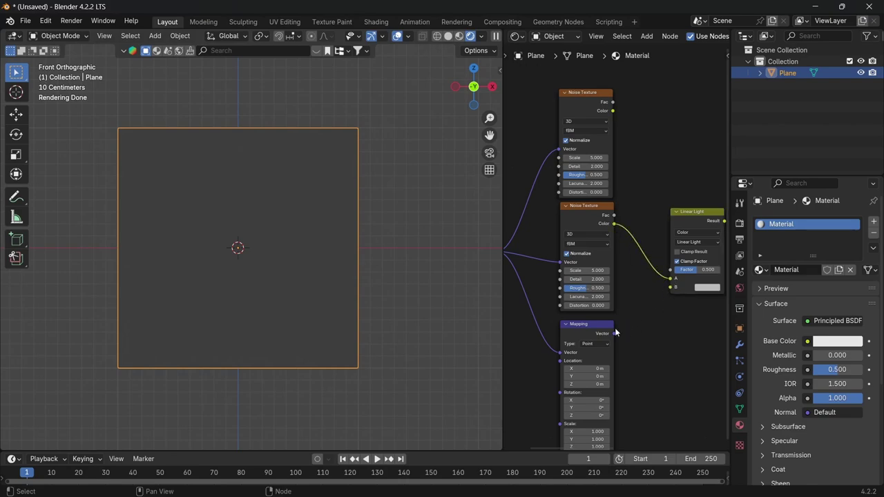
drag(612, 334, 670, 287)
Step: Duplicate the Linear Light node and feed the first mix result into its B input
scroll(635, 266, right, 2)
key(shift+d)
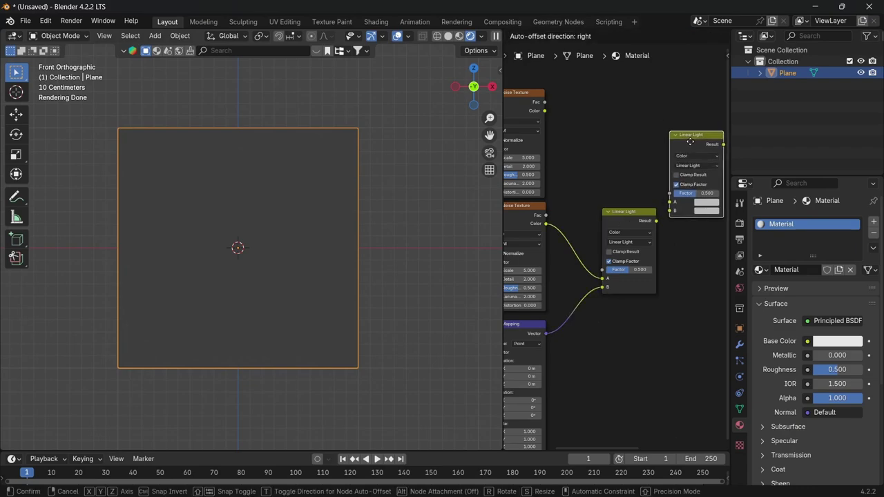
click(667, 217)
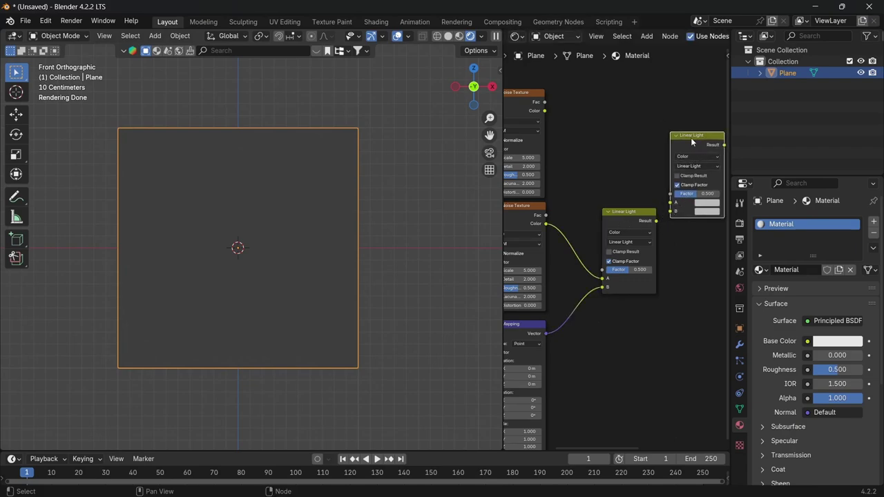
drag(693, 140, 699, 141)
drag(656, 221, 552, 116)
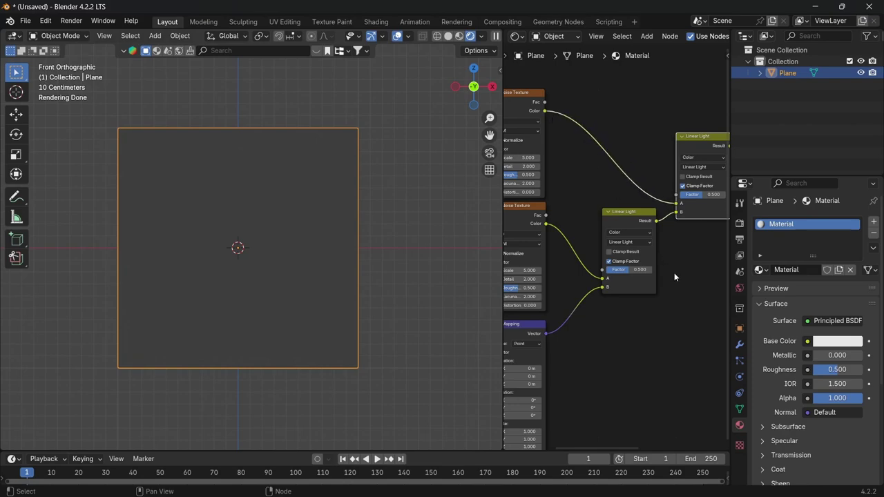
Step: Move the Principled BSDF and Material Output nodes right to make room
scroll(596, 269, down, 5)
drag(603, 188, 676, 269)
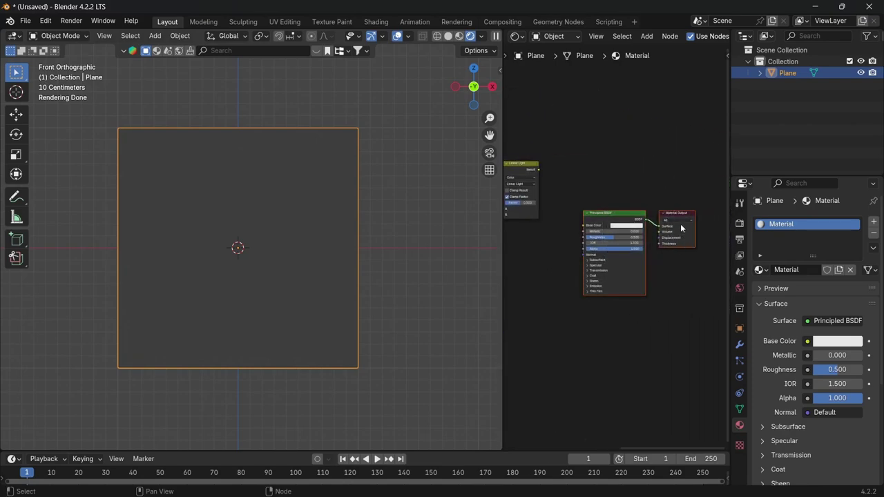
key(g)
click(718, 269)
scroll(551, 187, up, 2)
Step: Add a Gradient Texture fed by the Linear Light result and set it to Spherical
drag(554, 174, 589, 235)
text(gradiant)
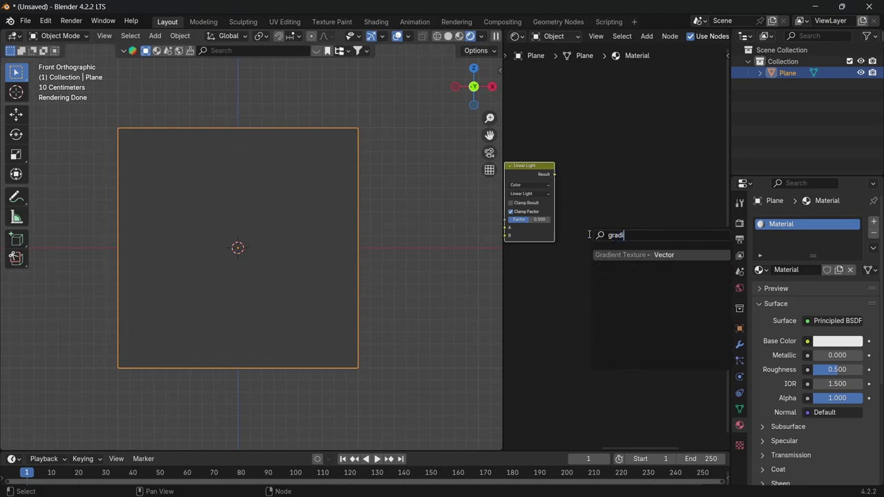
click(622, 257)
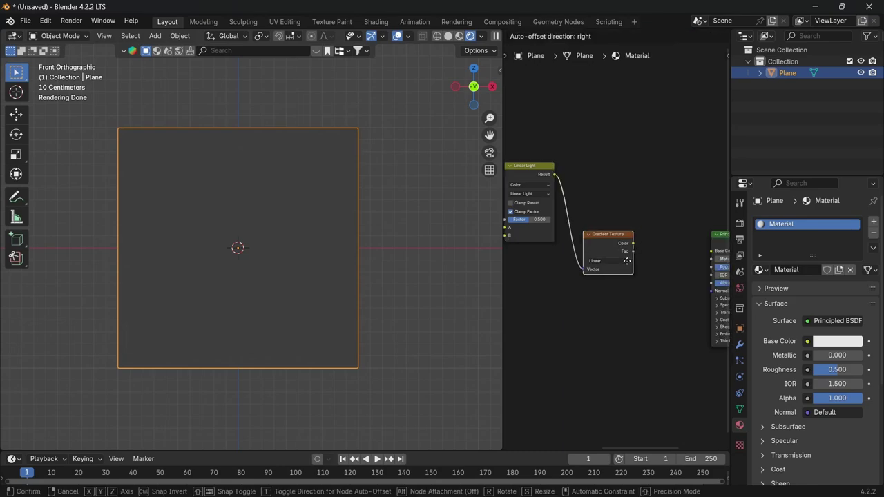
click(609, 282)
click(612, 276)
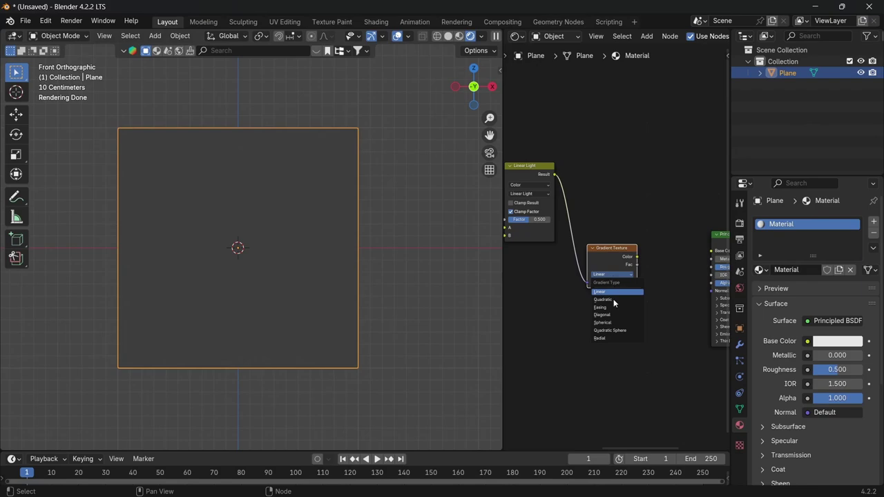
click(614, 323)
middle_drag(633, 335, 540, 298)
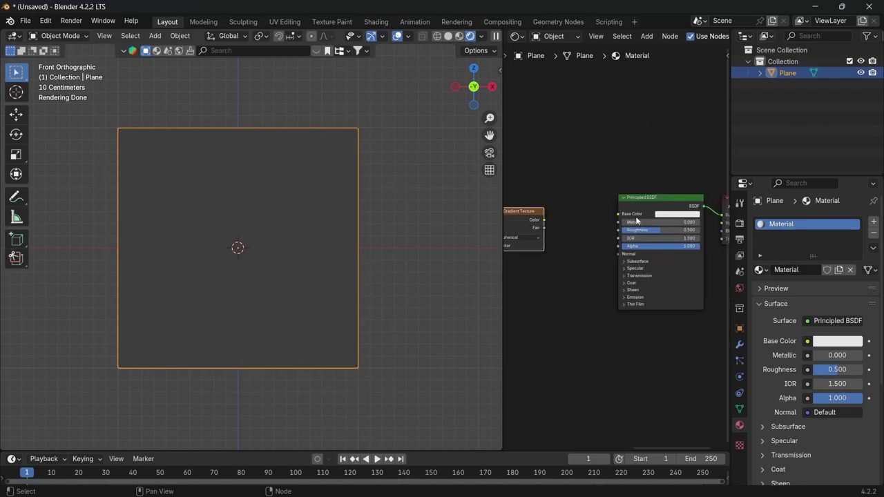
drag(523, 211, 535, 202)
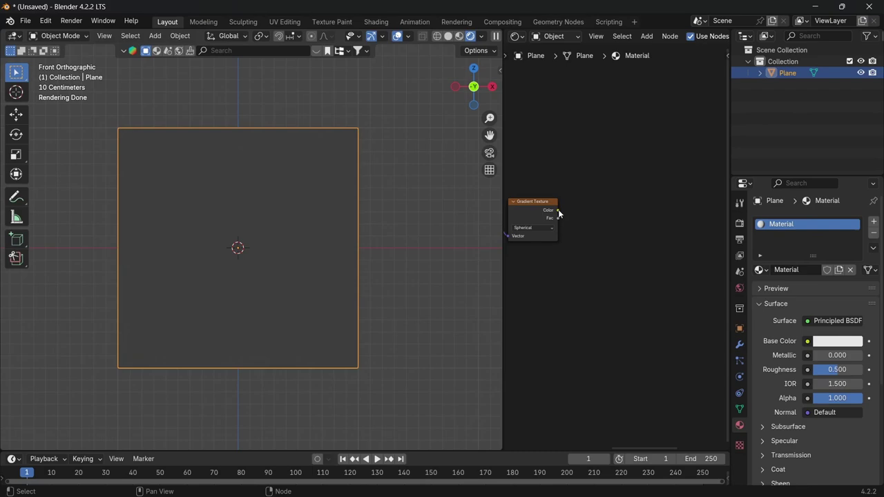
Step: Insert a Color Ramp after the gradient, link it into Base Color, and split the node area
drag(558, 211, 594, 218)
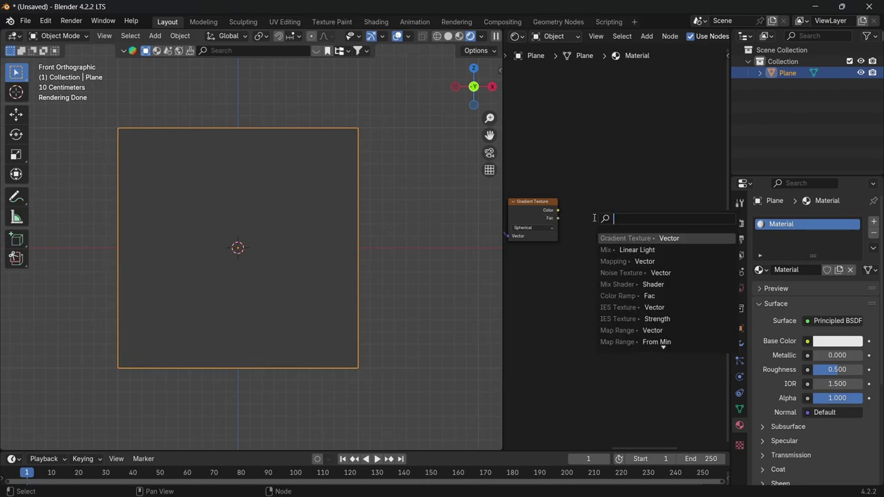
text(colo)
key(Down)
key(Return)
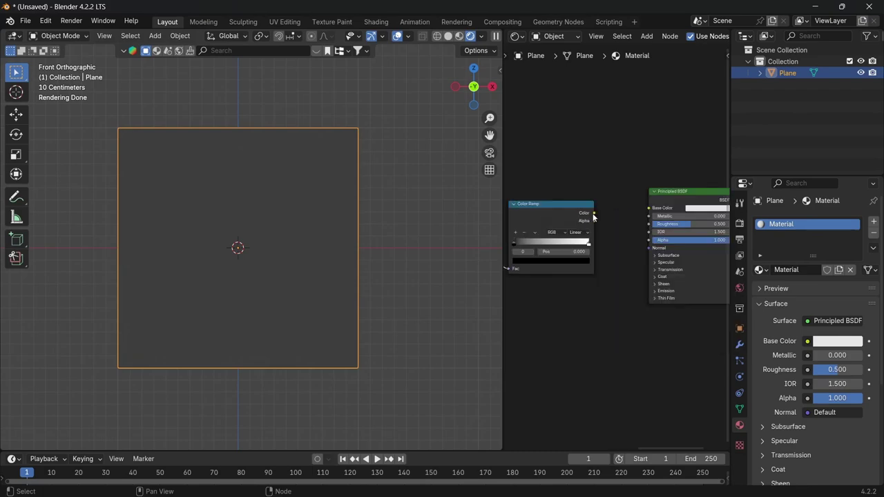
drag(594, 214, 650, 208)
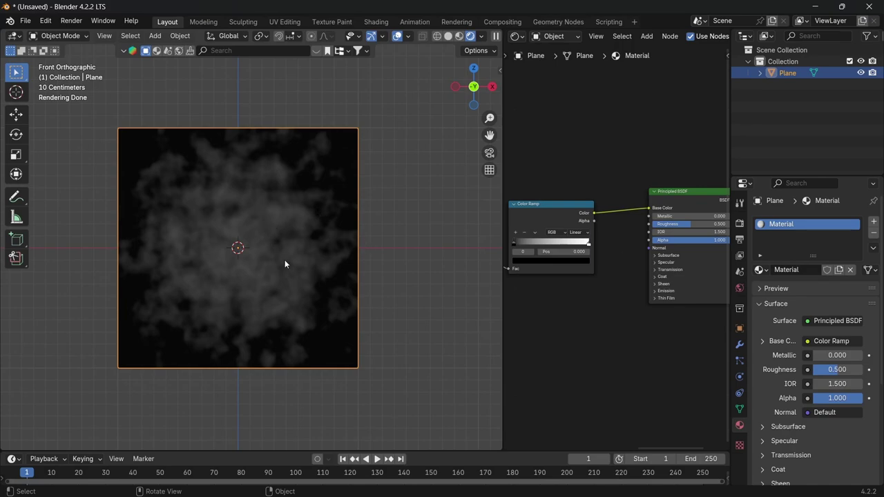
drag(508, 35, 543, 242)
Step: Turn the upper split-off area into an Image Editor
click(517, 36)
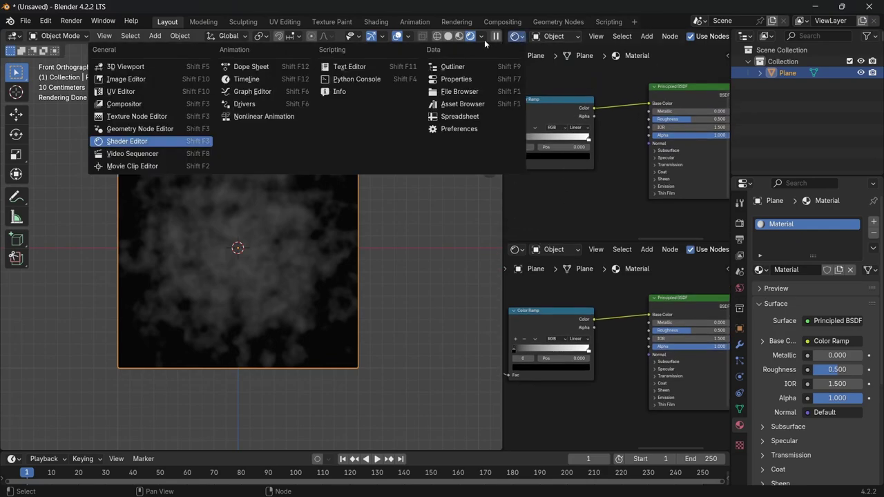
click(126, 79)
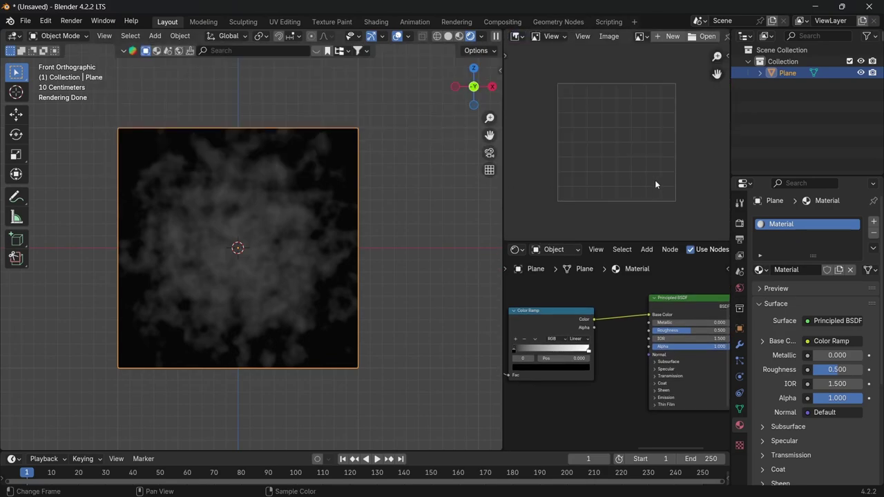
scroll(663, 306, down, 3)
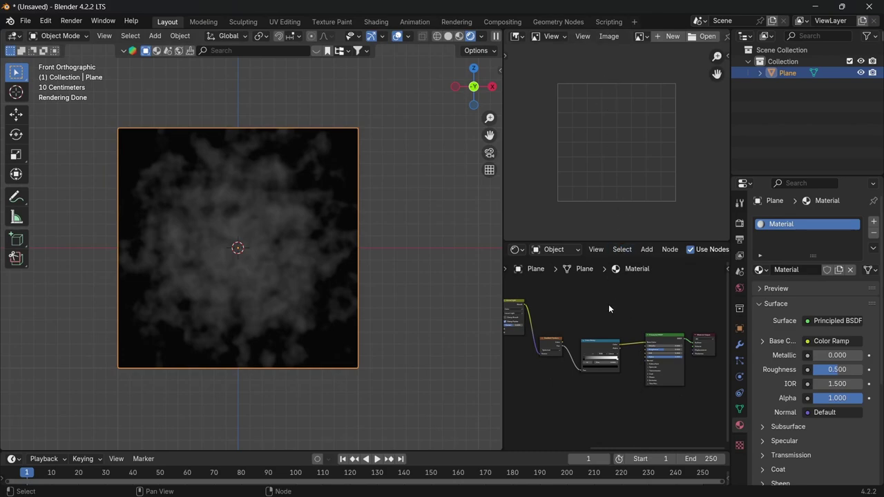
scroll(608, 308, up, 3)
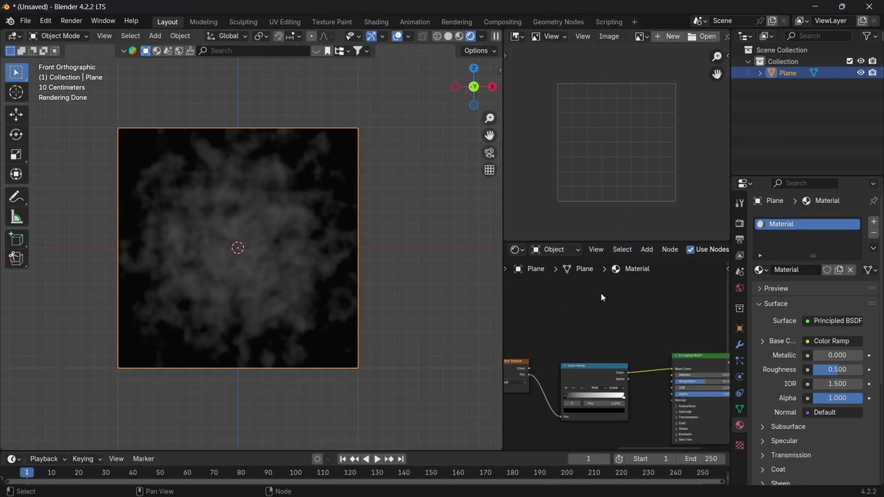
Step: Add an Image Texture node to the material and pan to the Noise Texture nodes
key(shift+a)
text(image)
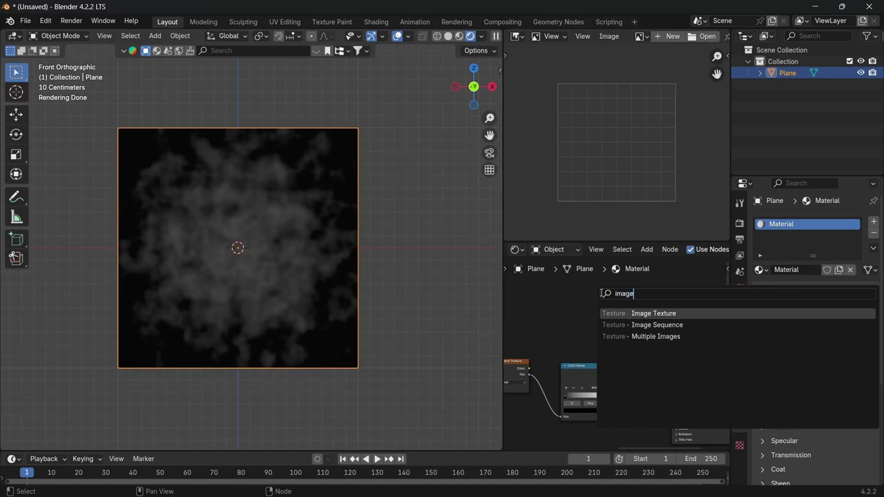
key(Return)
click(559, 285)
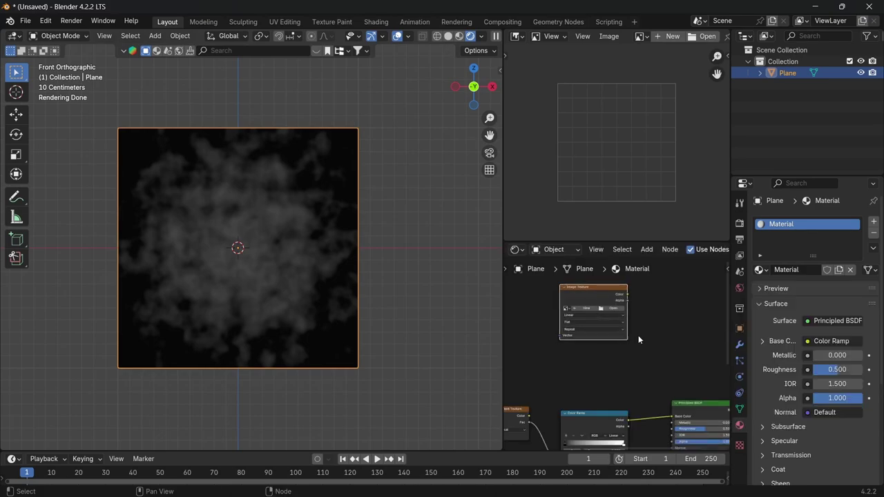
middle_drag(629, 386, 730, 343)
middle_drag(514, 356, 628, 350)
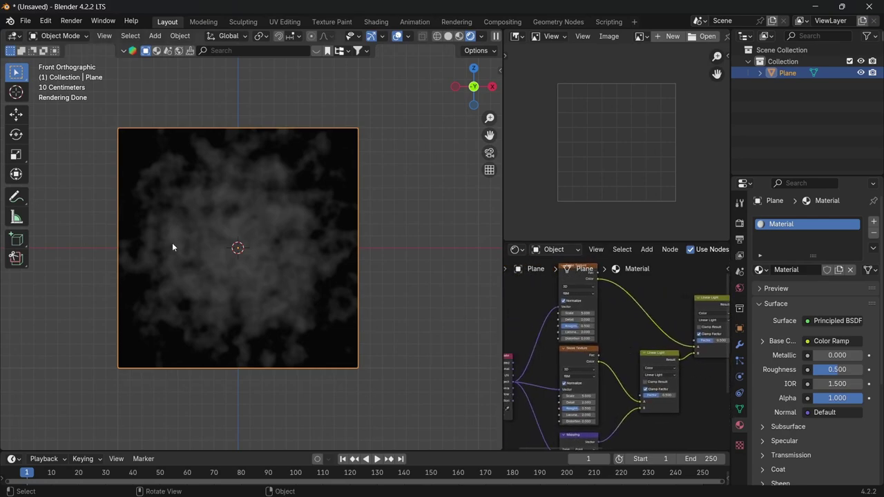
scroll(594, 318, up, 1)
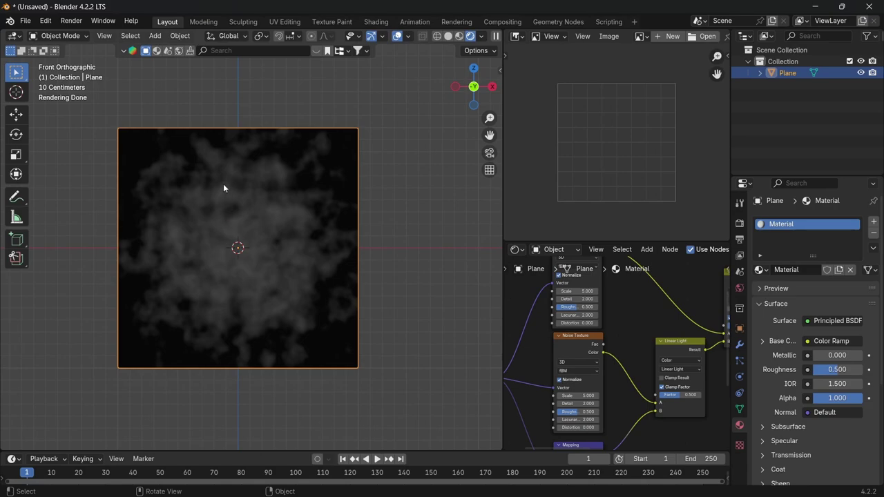
scroll(608, 345, down, 2)
ctrl+scroll(608, 384, down, 4)
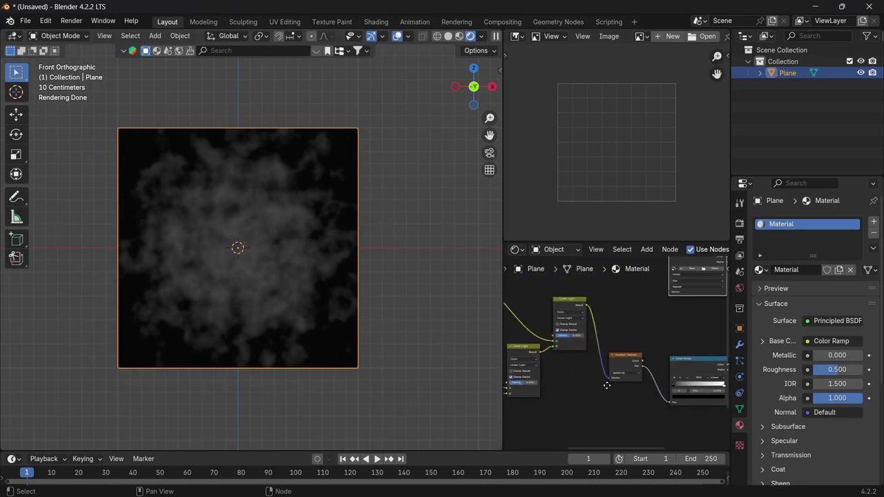
scroll(667, 386, up, 4)
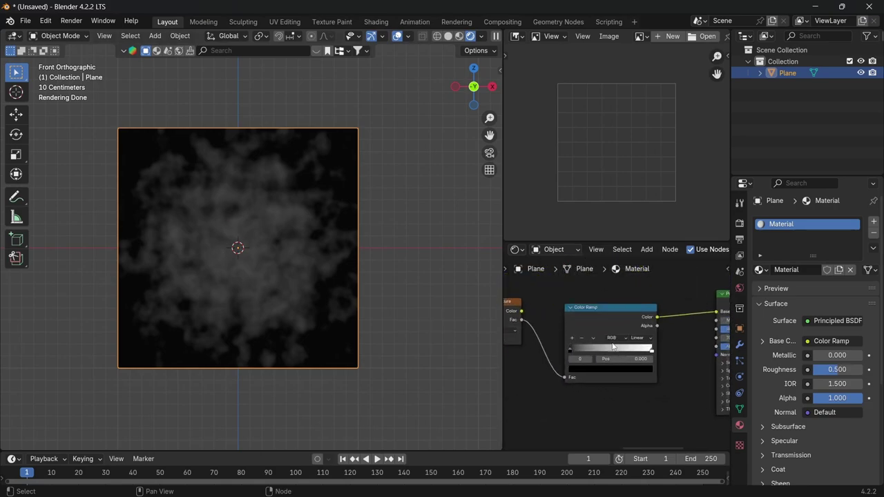
Step: Move the Color Ramp's black stop right to about 0.411 and add a middle grey stop
drag(556, 355, 649, 358)
click(559, 339)
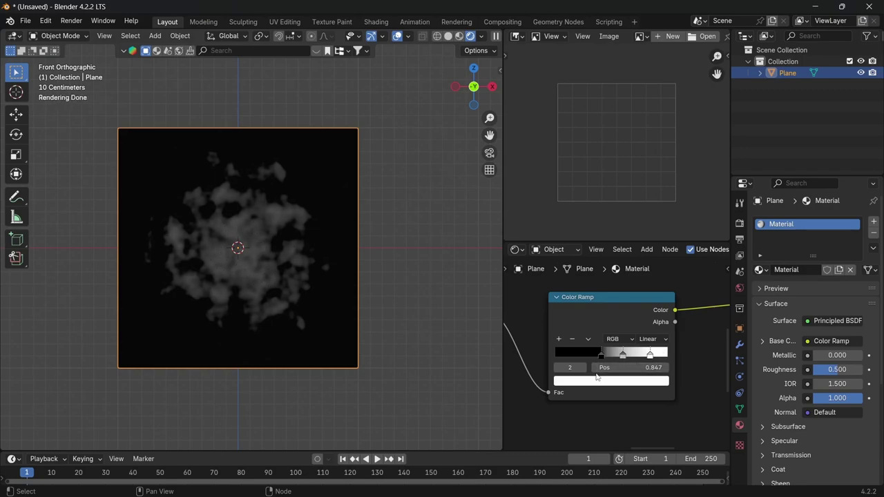